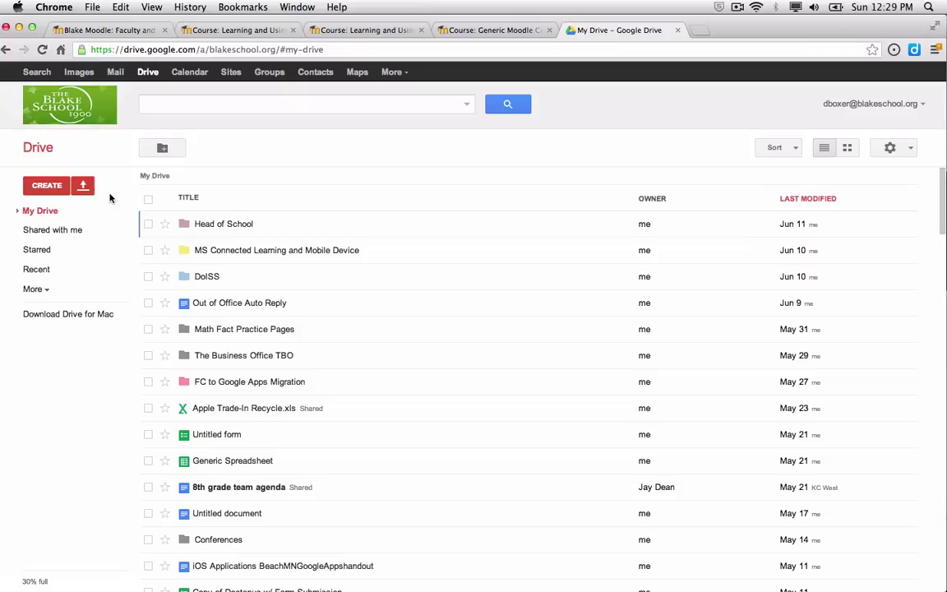
Select Outline for Research Proposal.doc and Sample Abstract.doc in Finder and drag both onto Google Drive.
{"action": "key", "text": "super+Tab"}
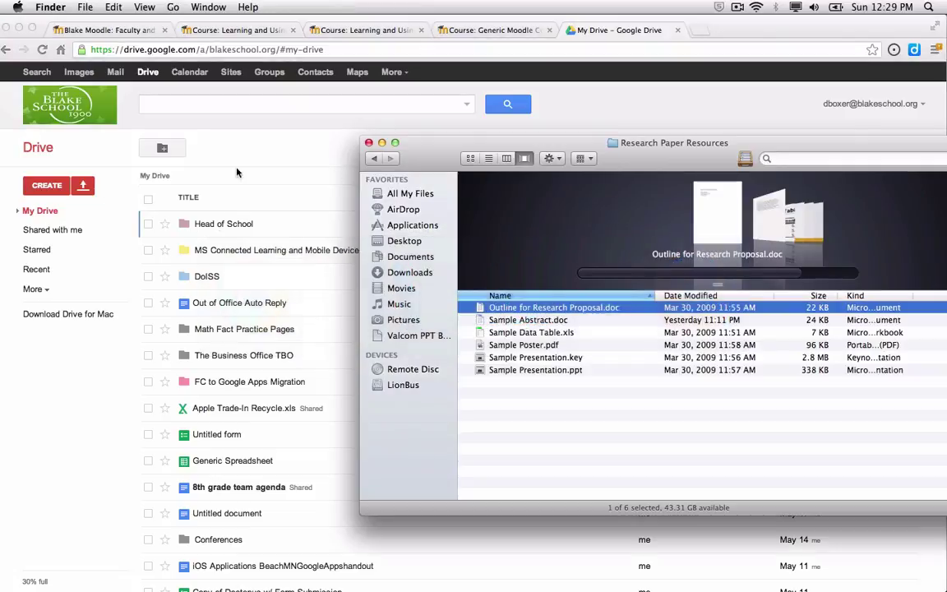
{"action": "left_click", "coordinate": [524, 369], "text": "shift"}
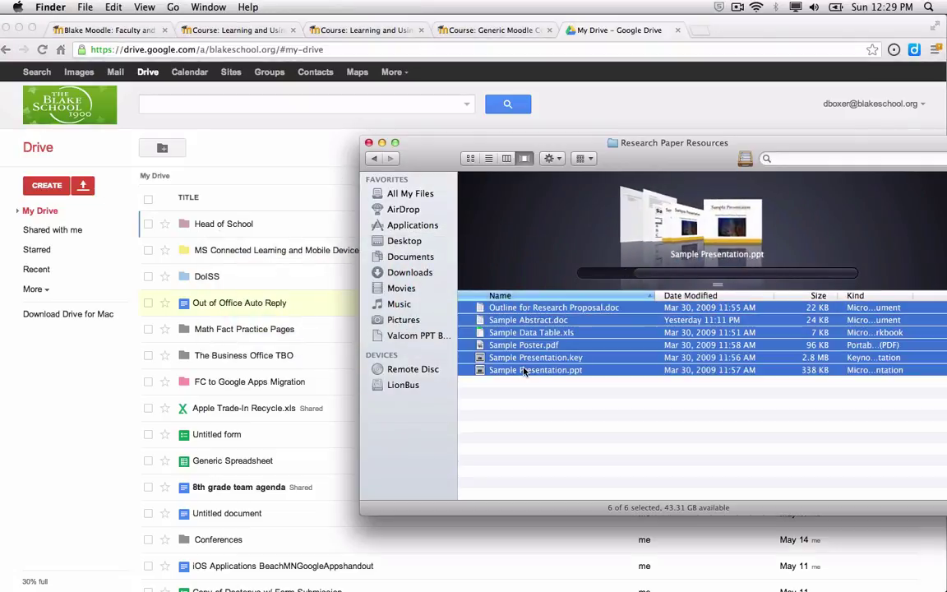
{"action": "left_click", "coordinate": [538, 308]}
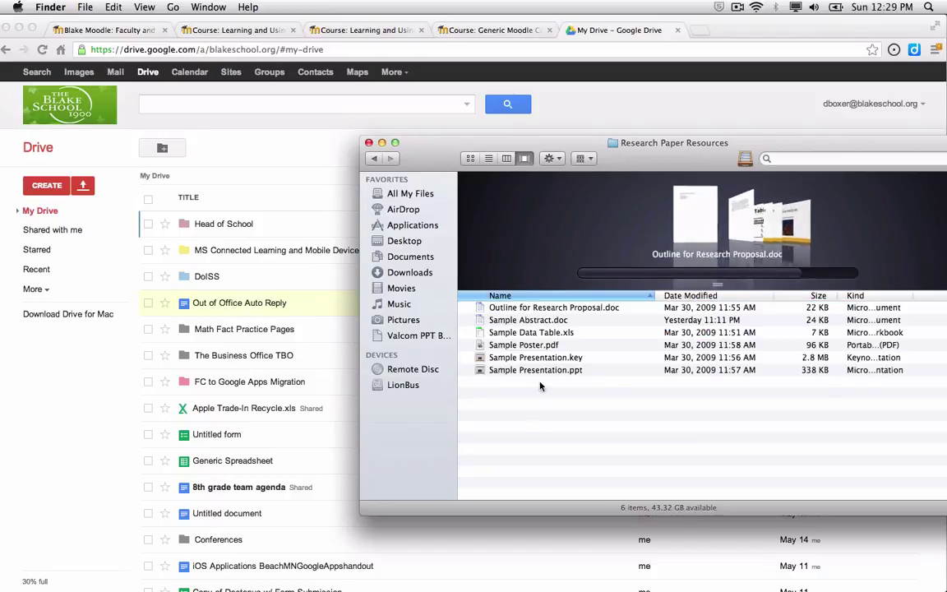
{"action": "left_click", "coordinate": [538, 319], "text": "shift"}
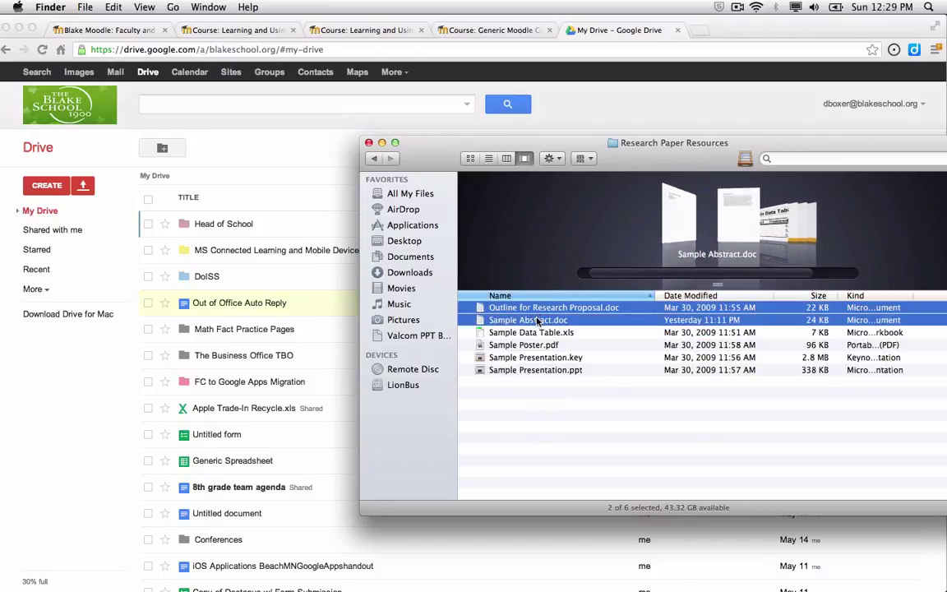
{"action": "left_click_drag", "start_coordinate": [534, 308], "coordinate": [282, 228]}
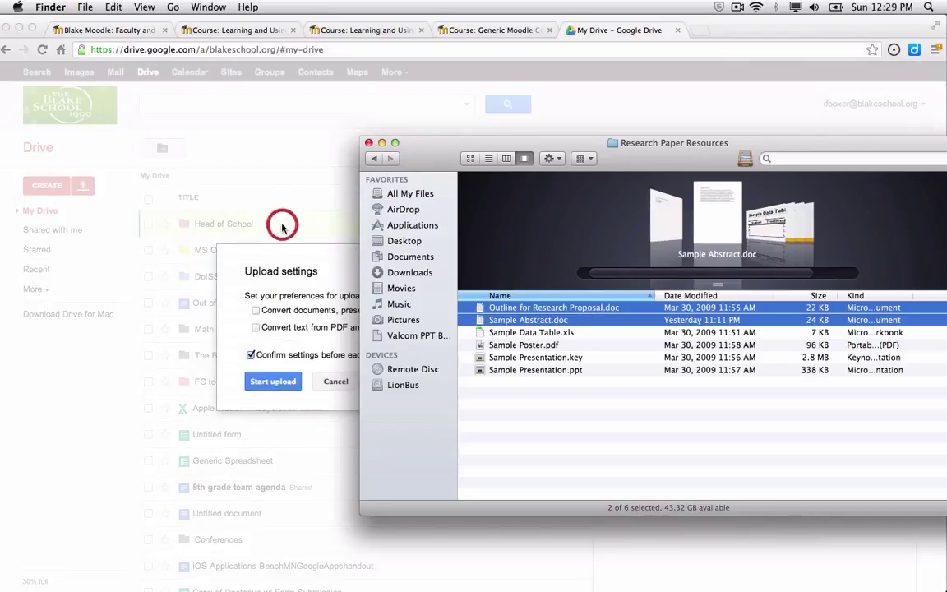
Upload both files to My Drive with conversion to Google Docs format enabled.
{"action": "left_click", "coordinate": [303, 328]}
{"action": "left_click", "coordinate": [304, 314]}
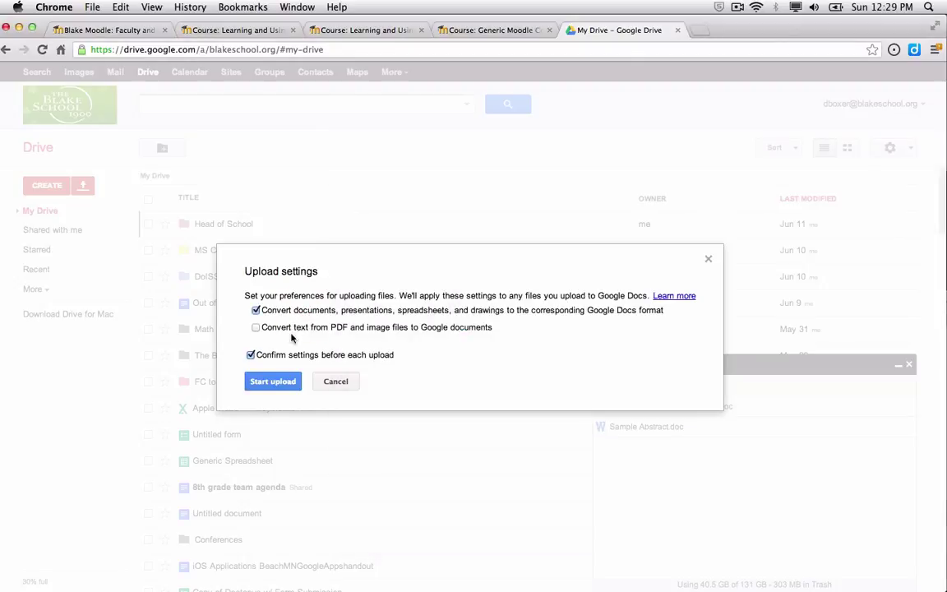
{"action": "left_click", "coordinate": [272, 382]}
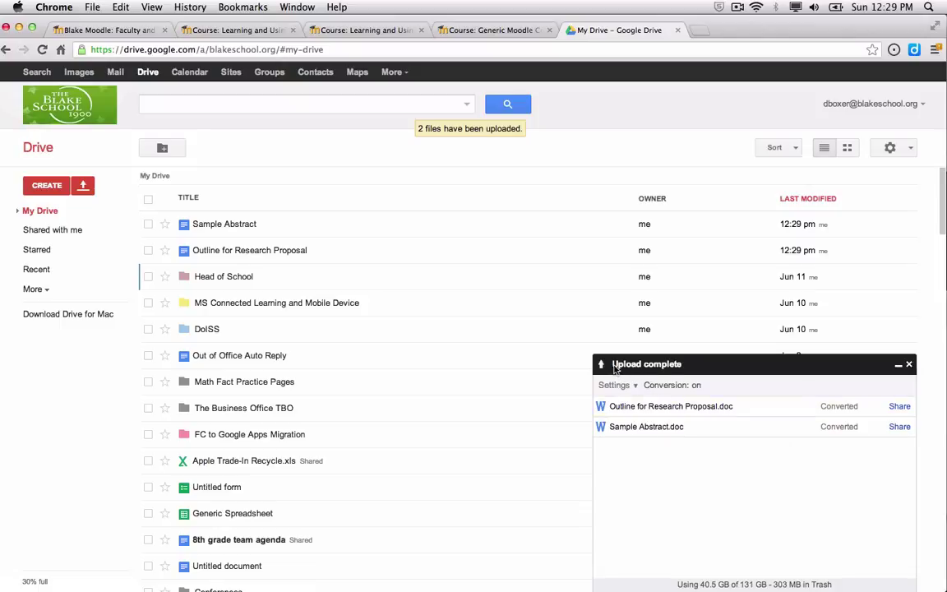
{"action": "mouse_move", "coordinate": [622, 364]}
{"action": "left_mouse_down"}
{"action": "mouse_move", "coordinate": [651, 365]}
{"action": "mouse_move", "coordinate": [640, 365]}
{"action": "left_mouse_up"}
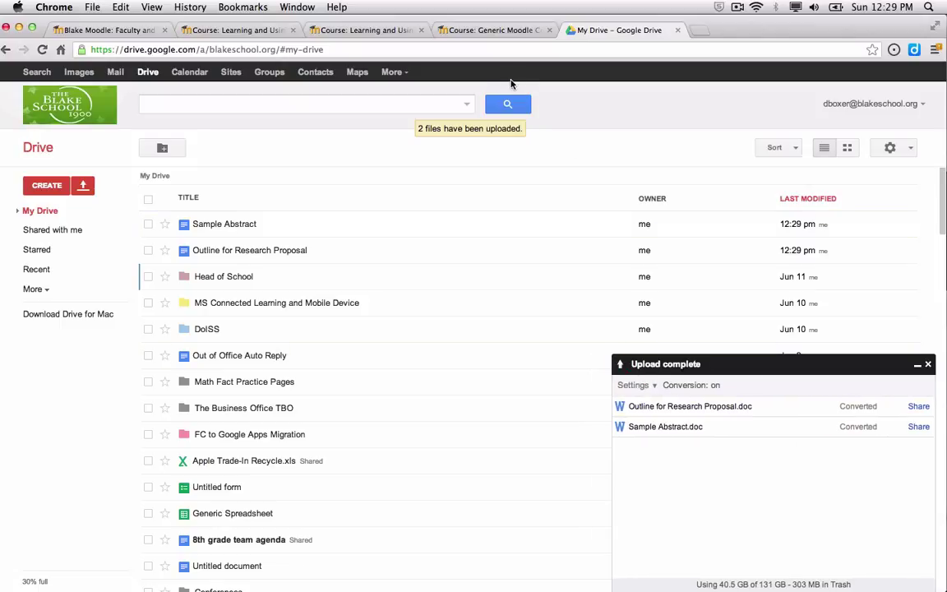
Turn editing on for the Generic Moodle Course and scroll to Research Paper Materials.
{"action": "left_click", "coordinate": [471, 29]}
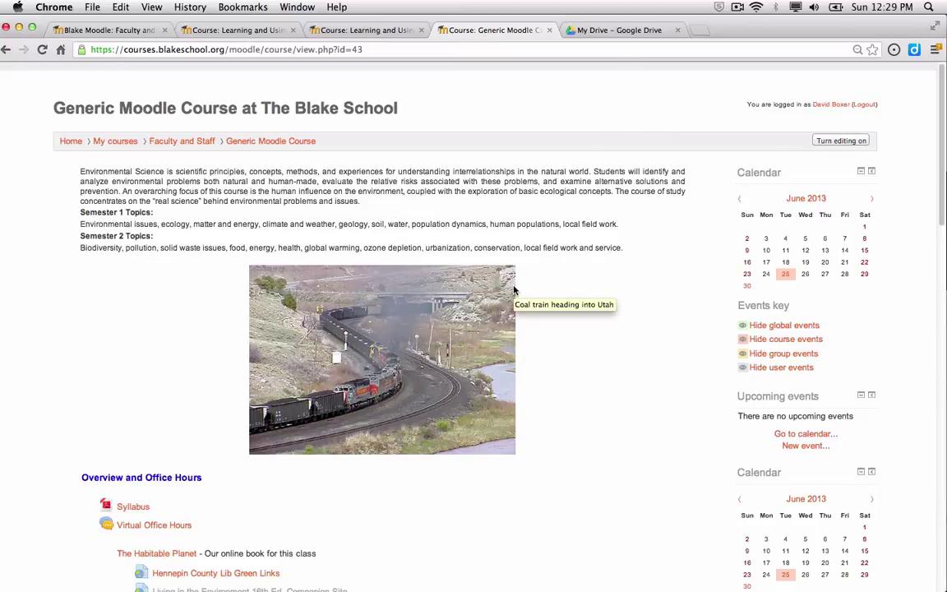
{"action": "left_click", "coordinate": [831, 141]}
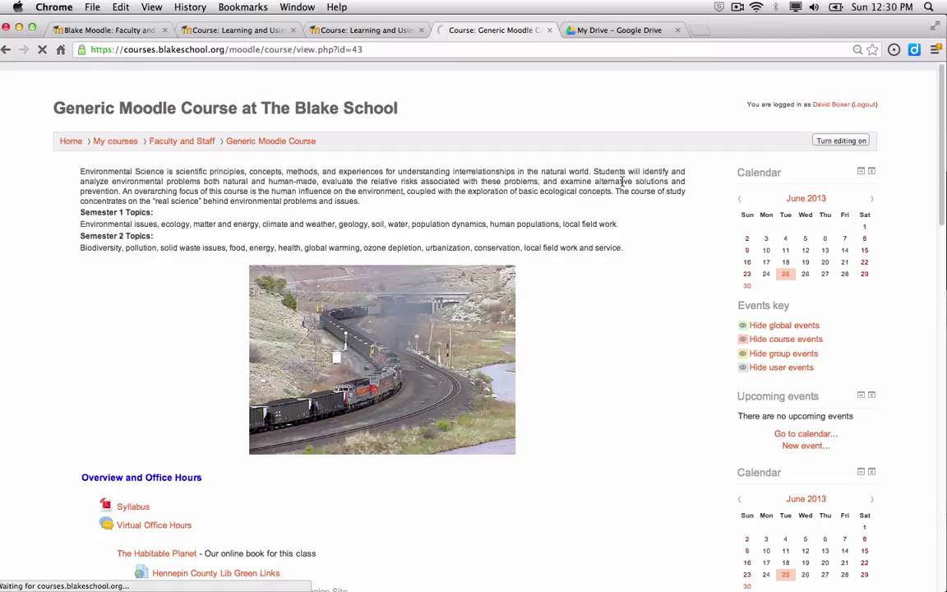
{"action": "scroll", "coordinate": [622, 182], "scroll_direction": "down", "scroll_amount": 2}
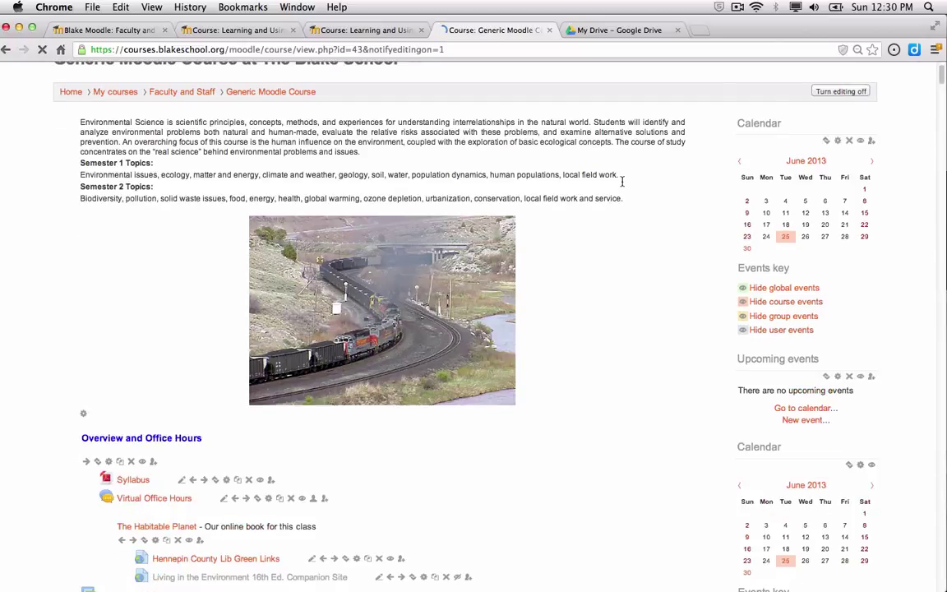
{"action": "scroll", "coordinate": [622, 182], "scroll_direction": "down", "scroll_amount": 5}
{"action": "scroll", "coordinate": [622, 182], "scroll_direction": "down", "scroll_amount": 1}
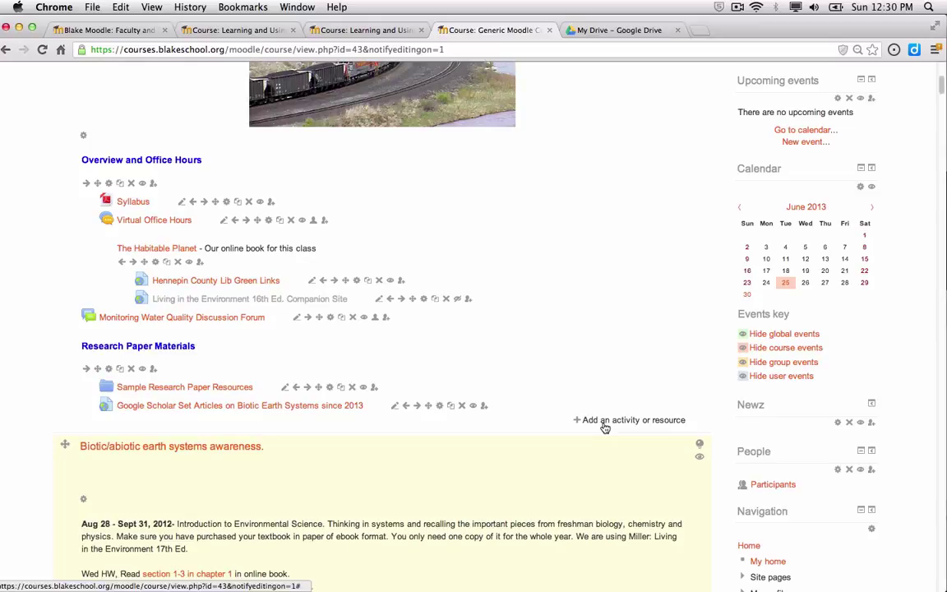
Add a new File resource under Research Paper Materials from the activity chooser.
{"action": "left_click", "coordinate": [604, 421]}
{"action": "scroll", "coordinate": [409, 451], "scroll_direction": "down", "scroll_amount": 2}
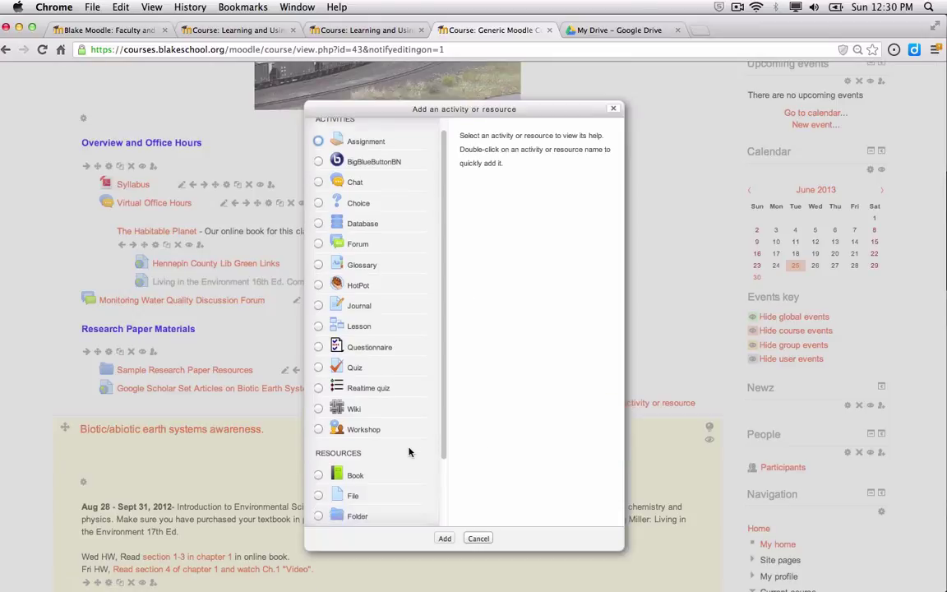
{"action": "scroll", "coordinate": [409, 452], "scroll_direction": "down", "scroll_amount": 2}
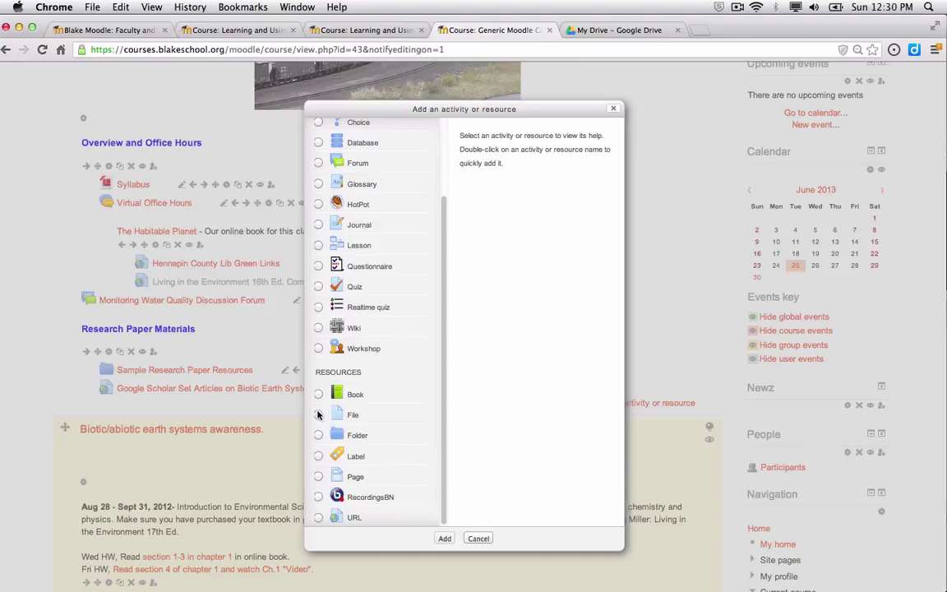
{"action": "left_click", "coordinate": [318, 415]}
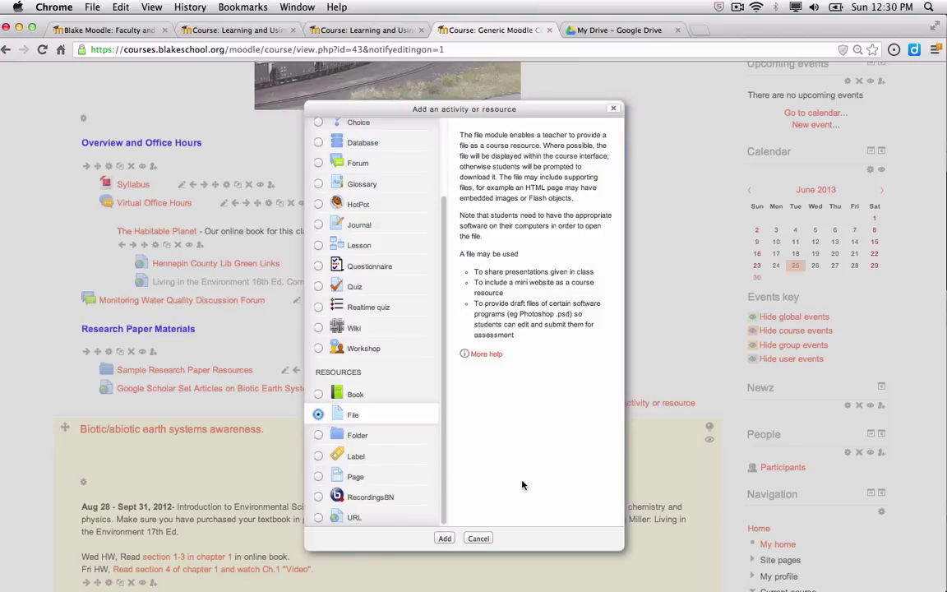
{"action": "left_click", "coordinate": [443, 539]}
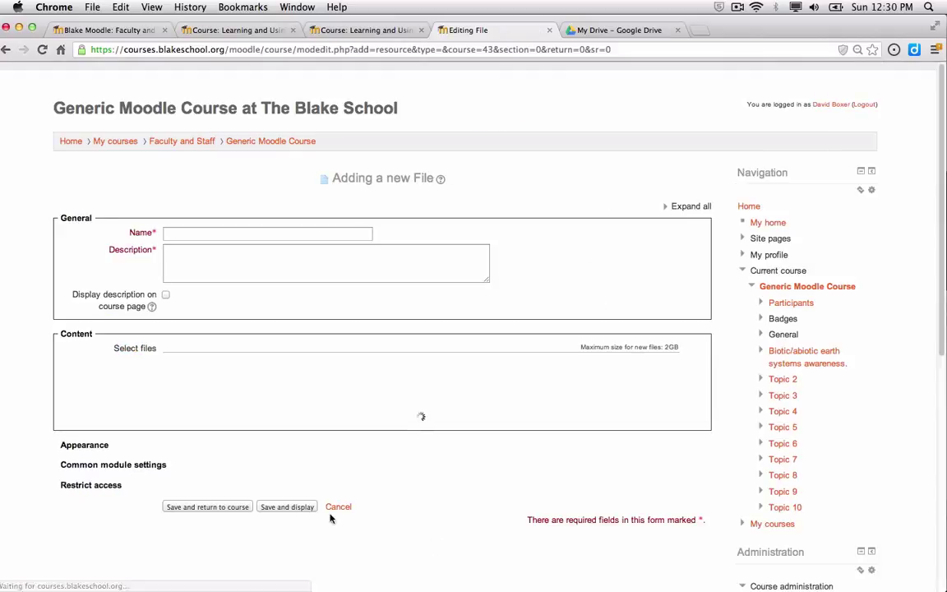
Name the resource Outline for Research Proposal by copying the file name from Finder.
{"action": "left_click", "coordinate": [182, 234]}
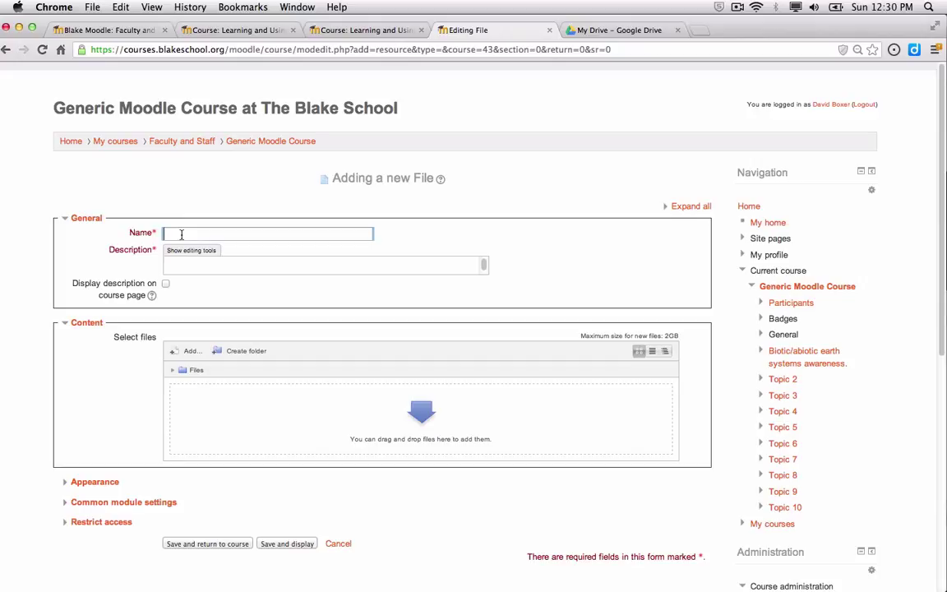
{"action": "key", "text": "super+Tab"}
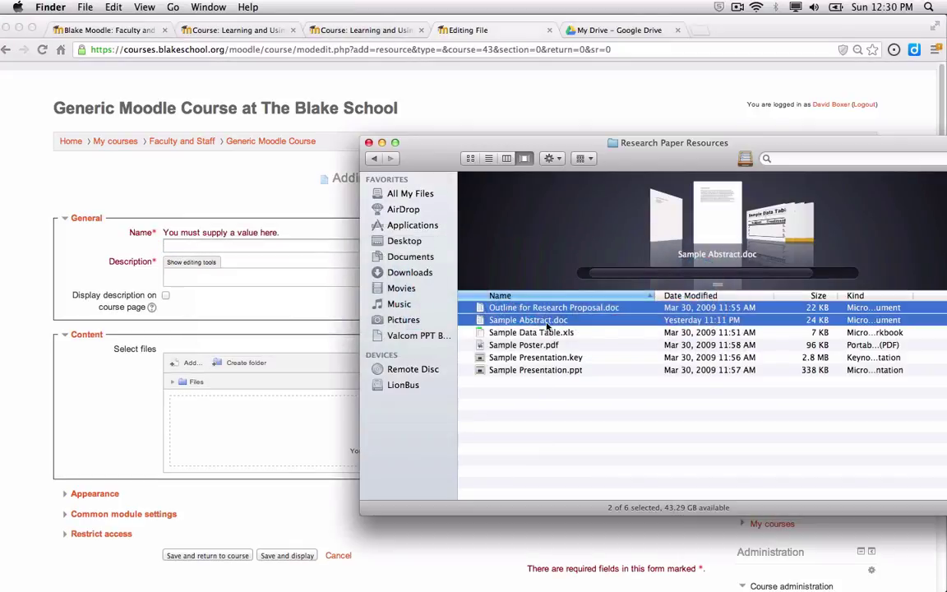
{"action": "left_click", "coordinate": [538, 312]}
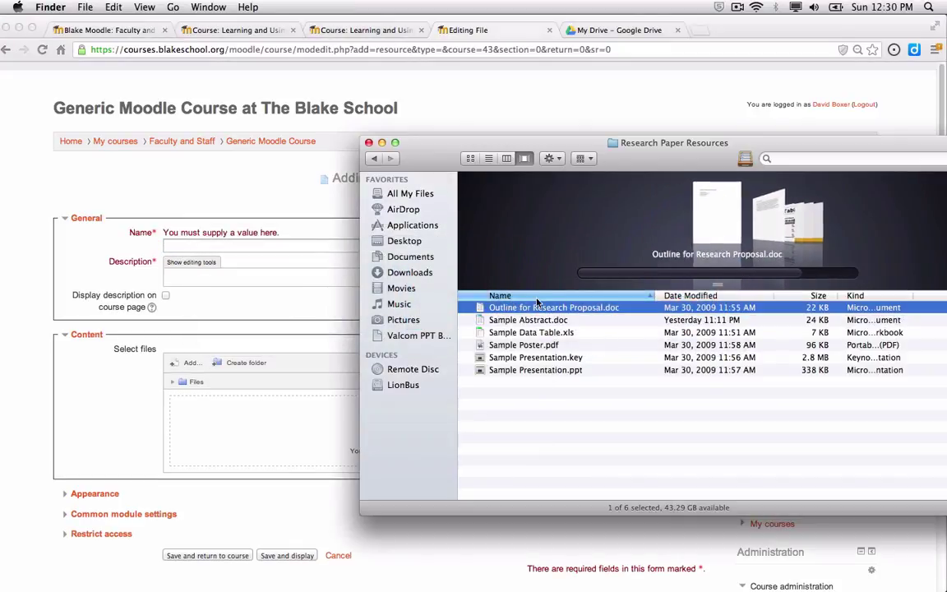
{"action": "left_click", "coordinate": [285, 275]}
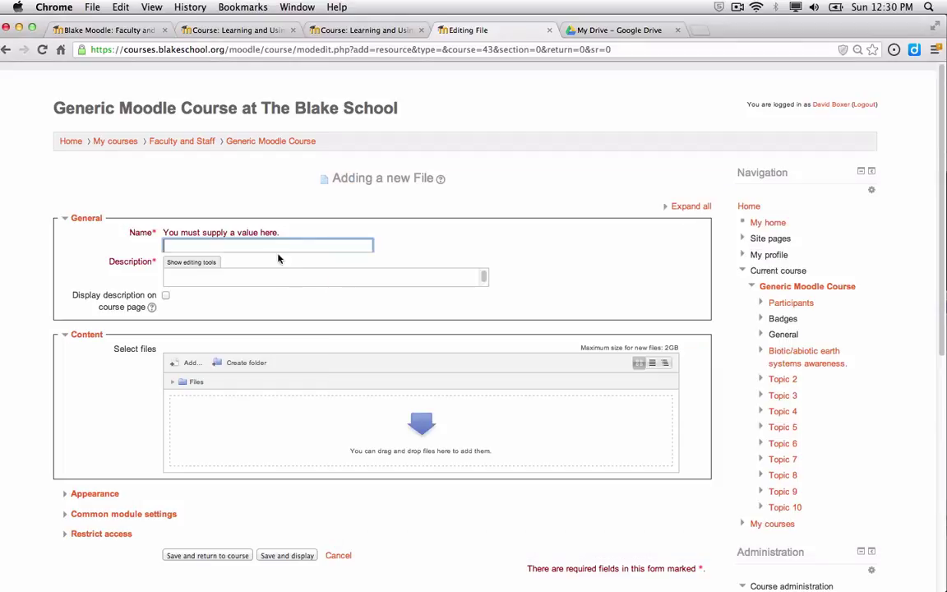
{"action": "type", "text": "Outline for Research Proposal"}
Enter a description starting 'An' with the file name, then open the file picker.
{"action": "left_click", "coordinate": [169, 277]}
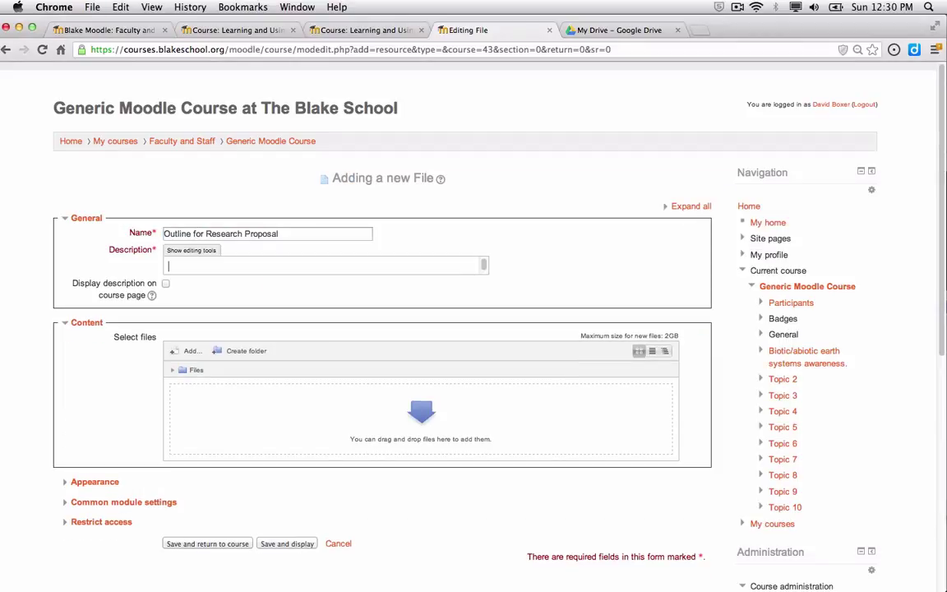
{"action": "type", "text": "An"}
{"action": "type", "text": "Outline for Research Proposal"}
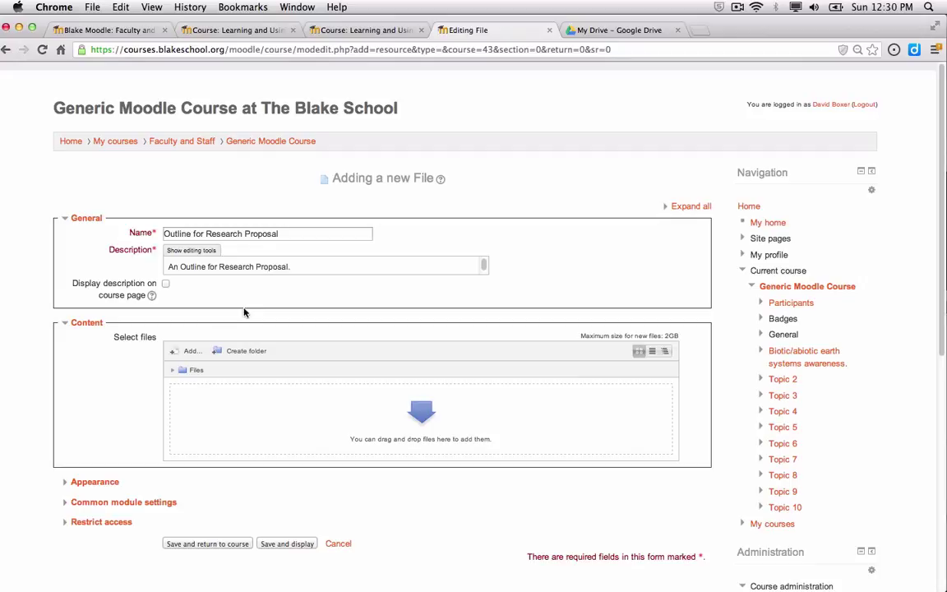
{"action": "left_click", "coordinate": [190, 356]}
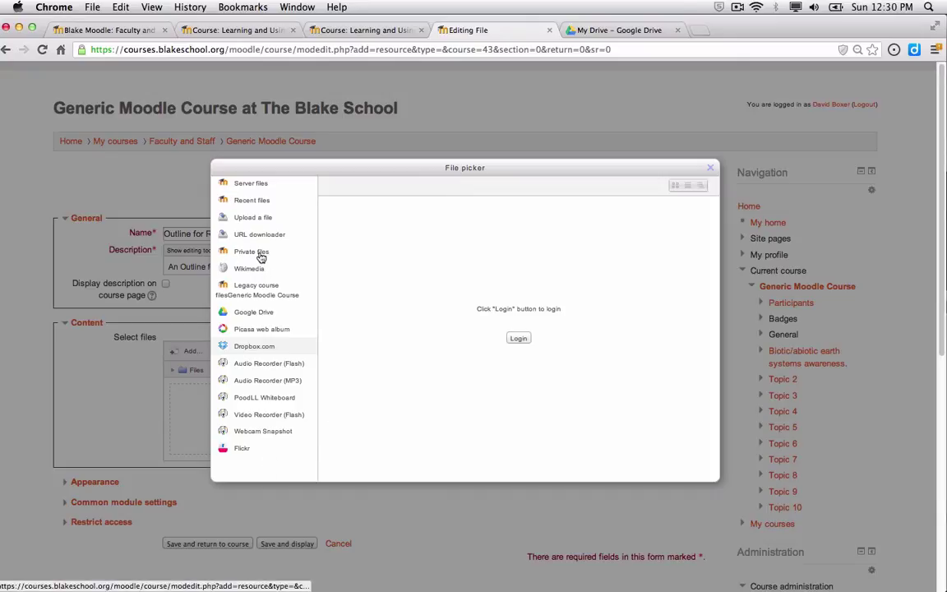
Choose Google Drive in the file picker, log in and accept Google's permission request.
{"action": "left_click", "coordinate": [249, 315]}
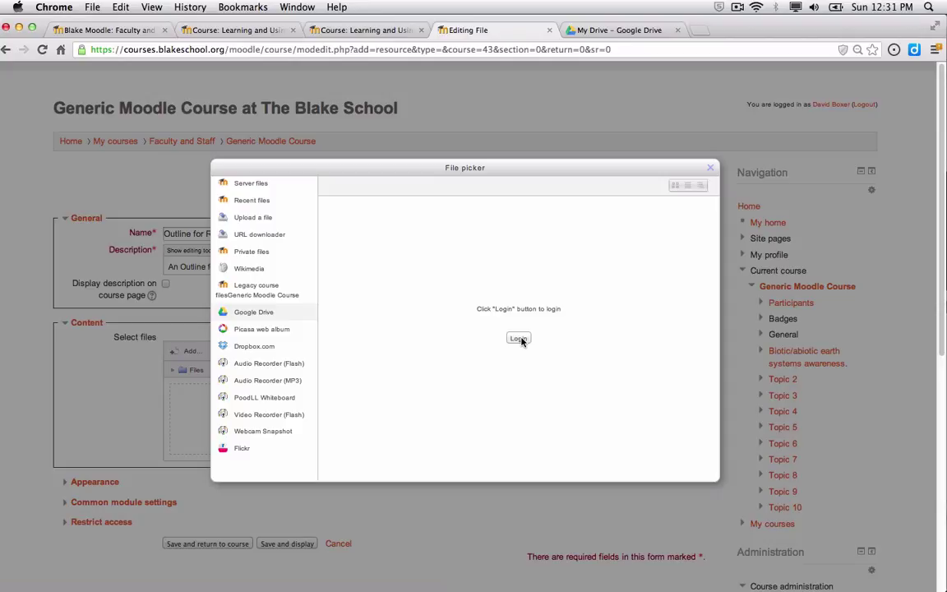
{"action": "left_click", "coordinate": [518, 339]}
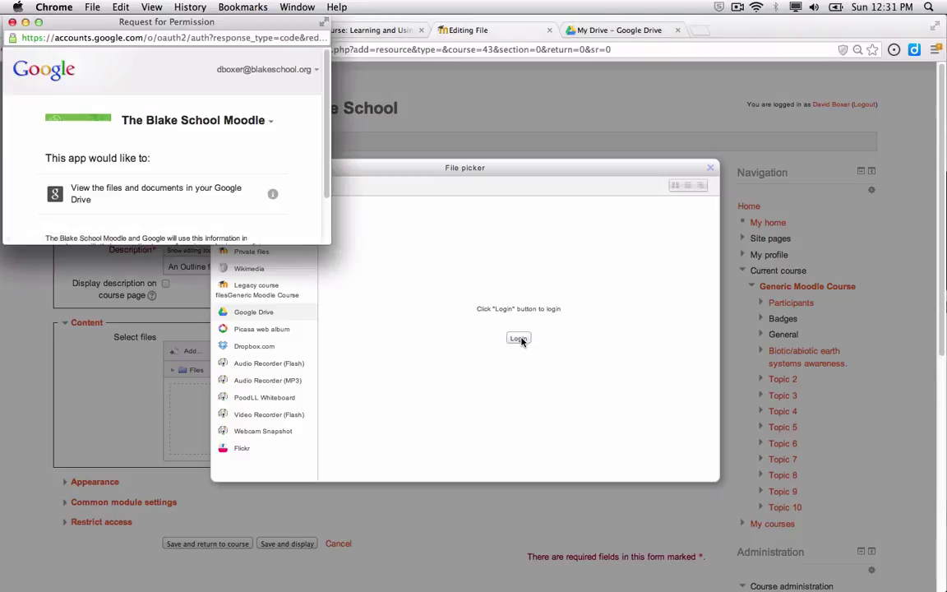
{"action": "left_click_drag", "start_coordinate": [325, 247], "coordinate": [471, 383]}
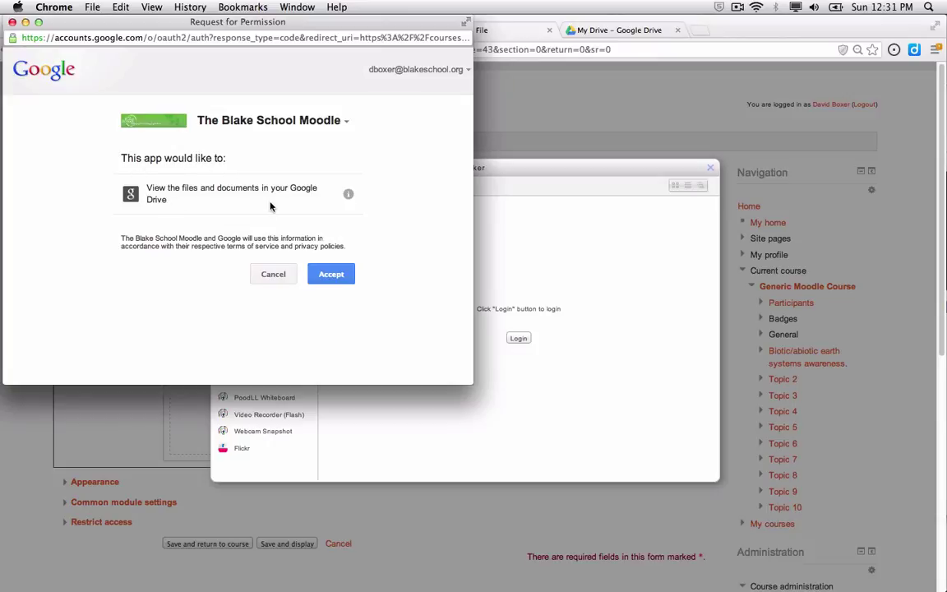
{"action": "left_click", "coordinate": [333, 273]}
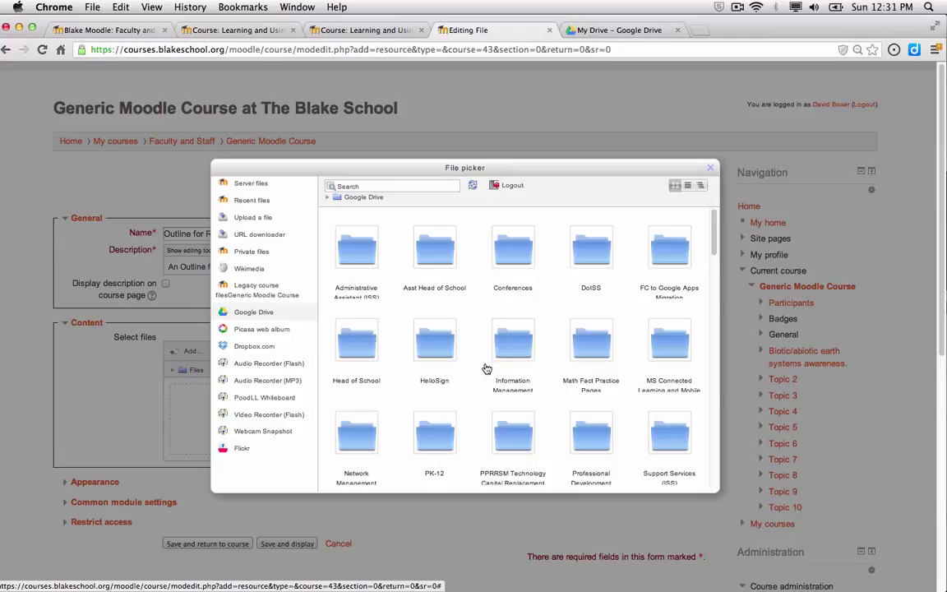
Search the Google Drive files for Outline for Research Proposal.
{"action": "left_click", "coordinate": [367, 185]}
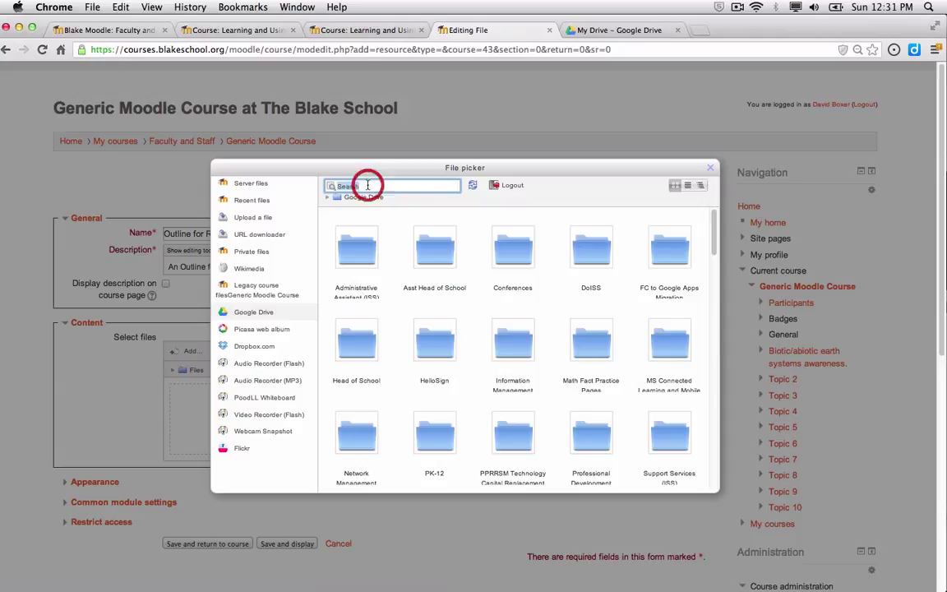
{"action": "type", "text": "Outline for Research Proposal"}
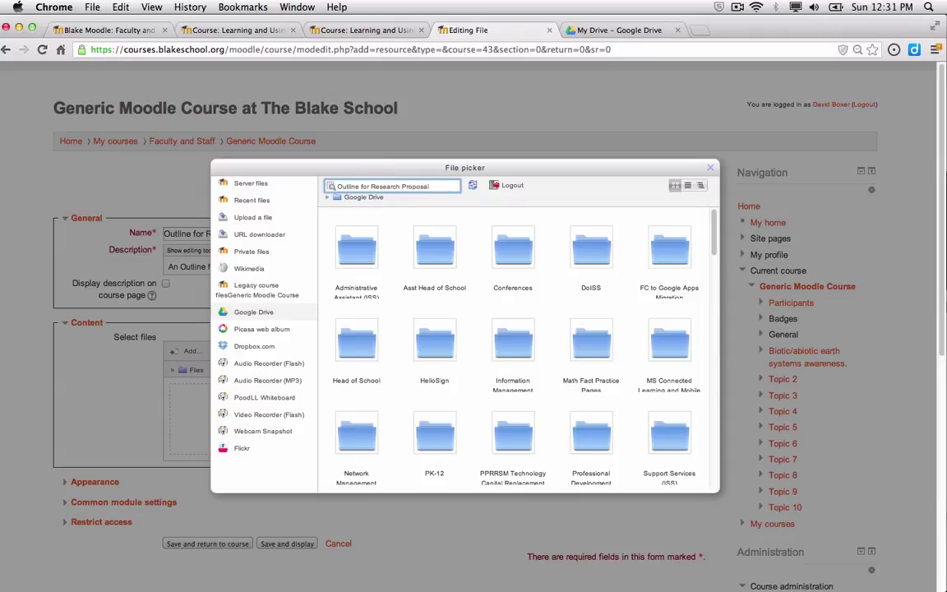
{"action": "key", "text": "Return"}
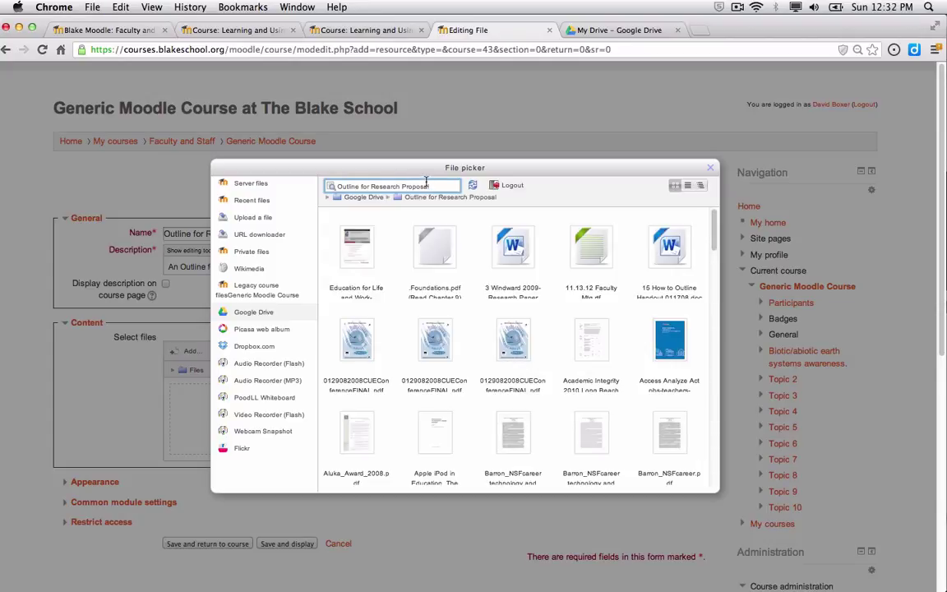
{"action": "key", "text": "Return"}
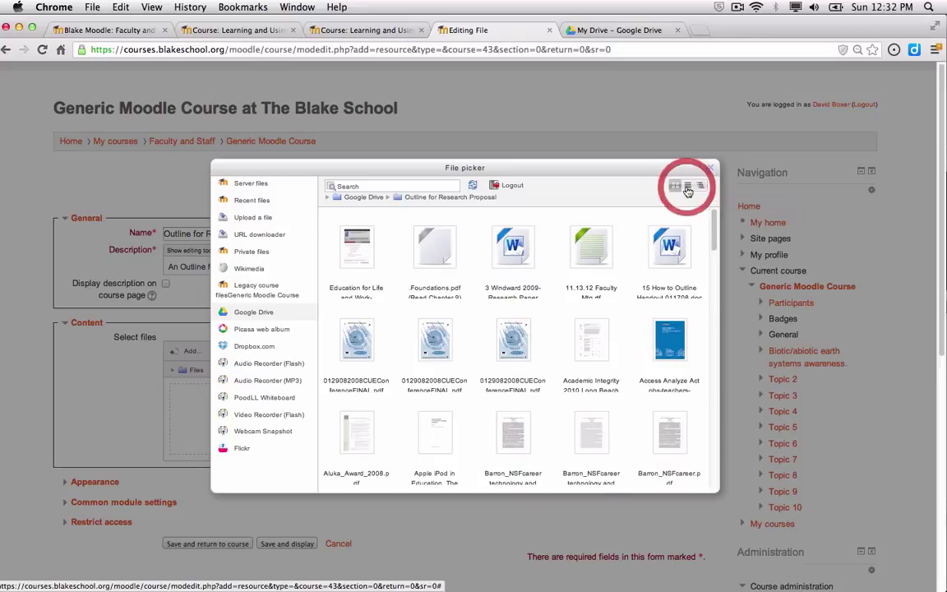
List results sorted by Last modified, newest first, and select Outline for Research Proposal.rtf.
{"action": "left_click", "coordinate": [688, 187]}
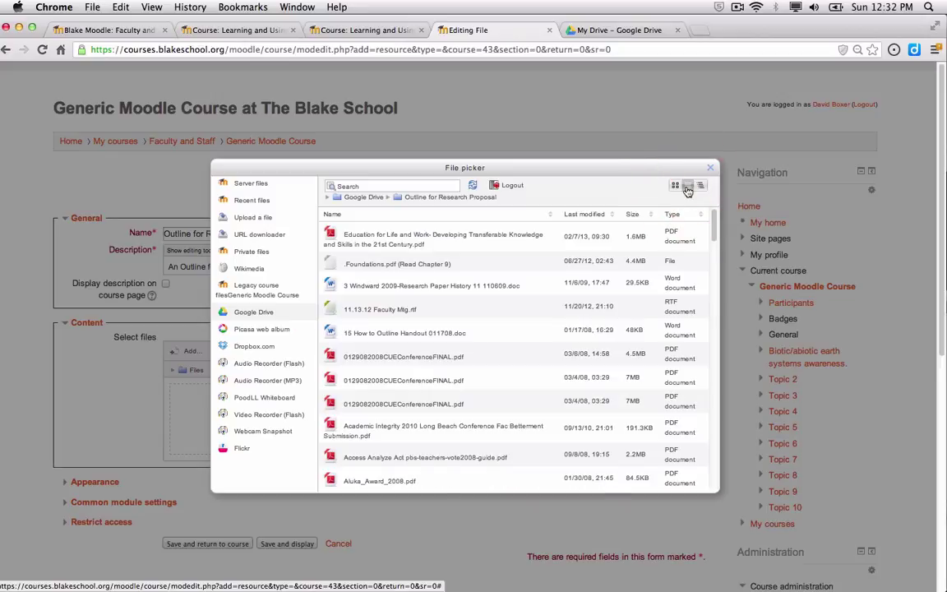
{"action": "left_click", "coordinate": [588, 215]}
{"action": "left_click", "coordinate": [588, 215]}
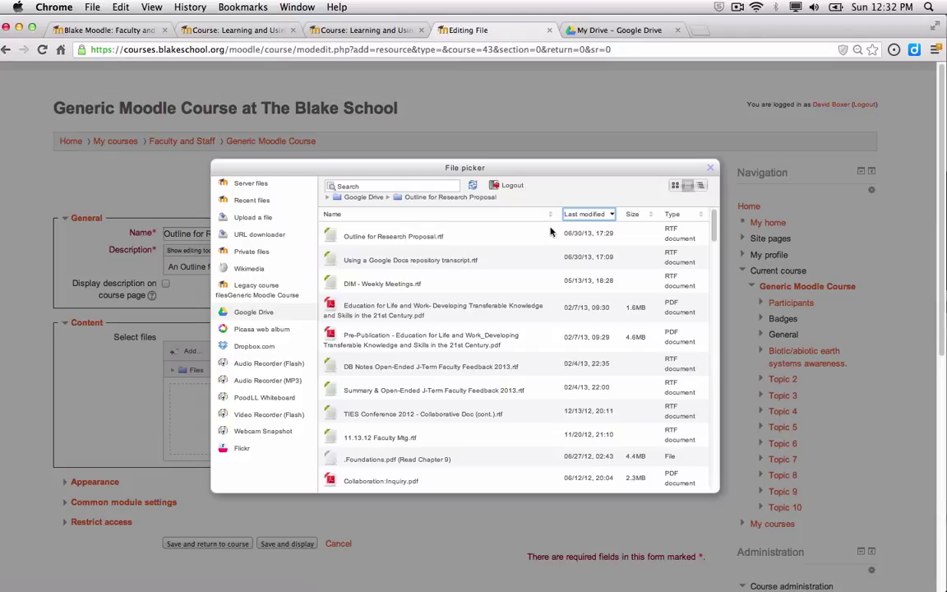
{"action": "left_click", "coordinate": [410, 244]}
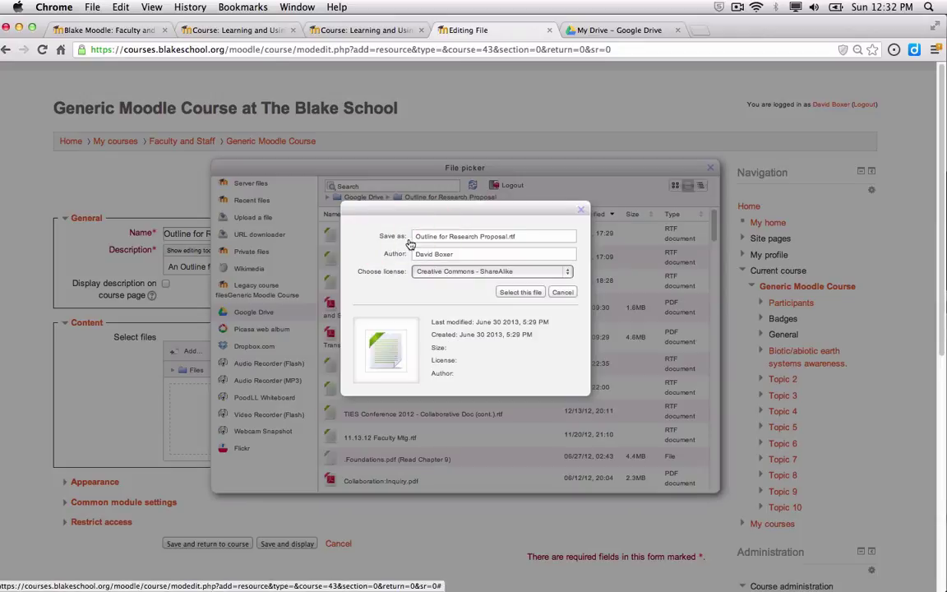
Attach Outline for Research Proposal.rtf to the resource and save, returning to the course.
{"action": "left_click", "coordinate": [532, 292]}
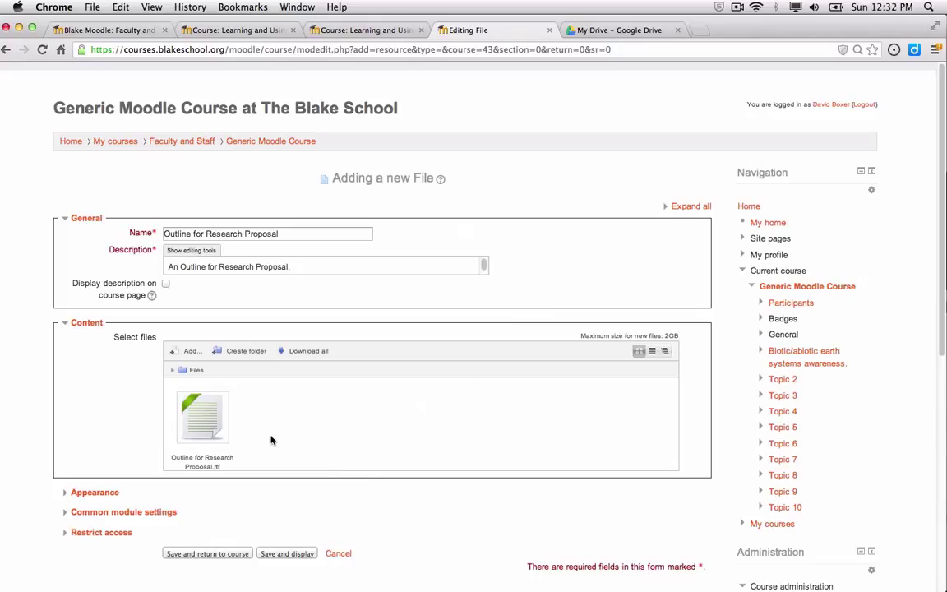
{"action": "scroll", "coordinate": [272, 440], "scroll_direction": "down", "scroll_amount": 3}
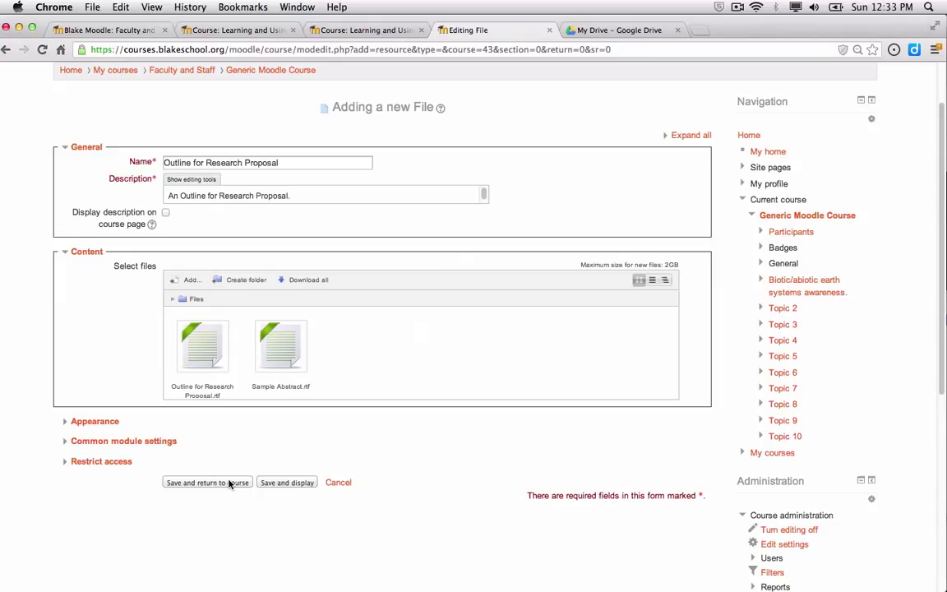
{"action": "left_click", "coordinate": [230, 483]}
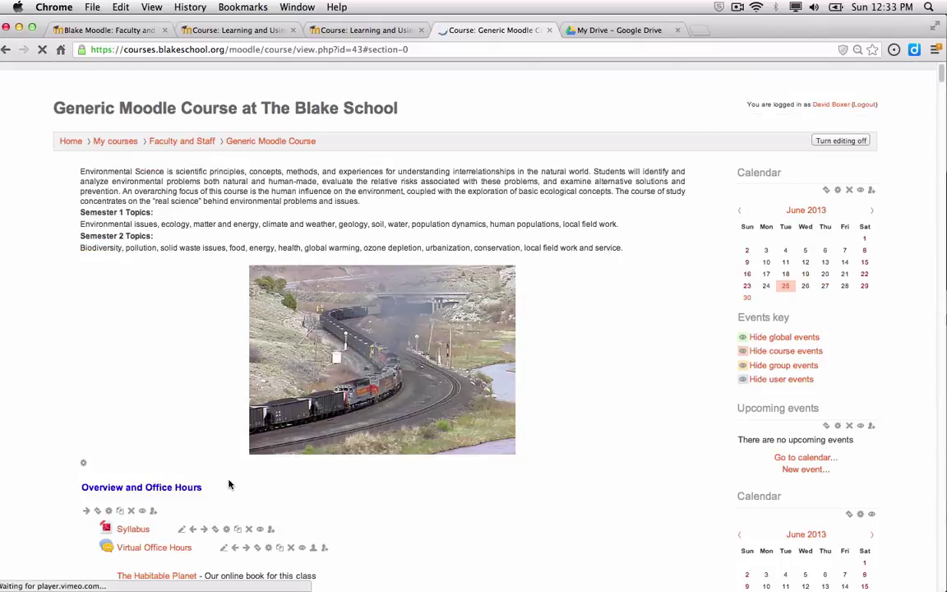
Indent Outline for Research Proposal one level under Research Paper Materials.
{"action": "scroll", "coordinate": [229, 484], "scroll_direction": "down", "scroll_amount": 5}
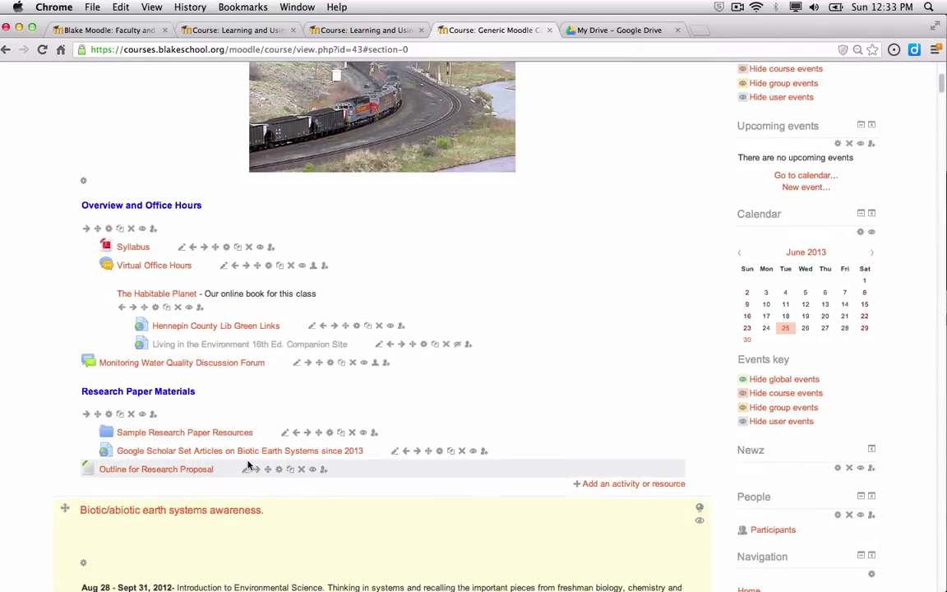
{"action": "left_click", "coordinate": [255, 469]}
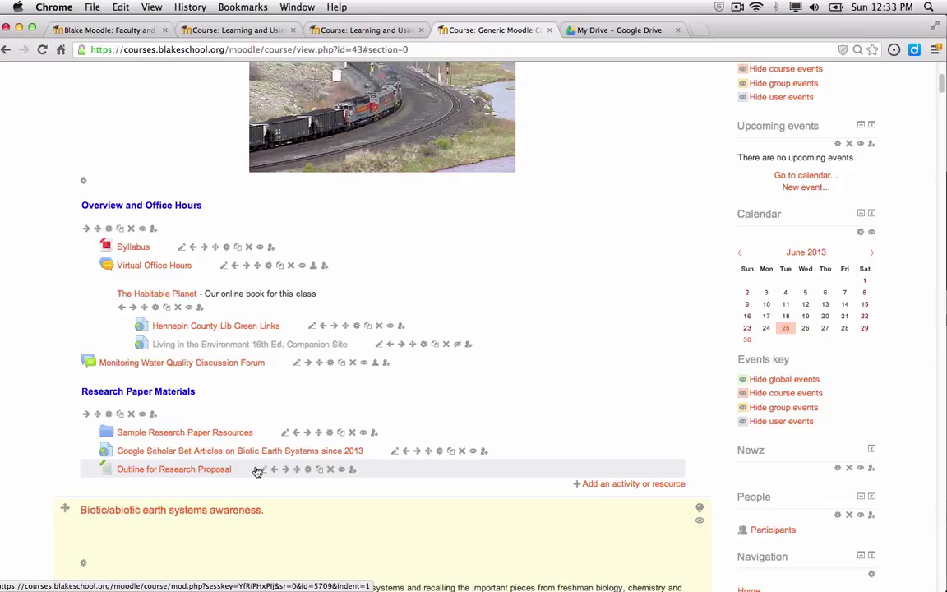
{"action": "key", "text": "super+Tab"}
{"action": "key", "text": "super+Tab"}
{"action": "key", "text": "super+Tab"}
{"action": "key", "text": "super+Tab"}
{"action": "key", "text": "super+Tab"}
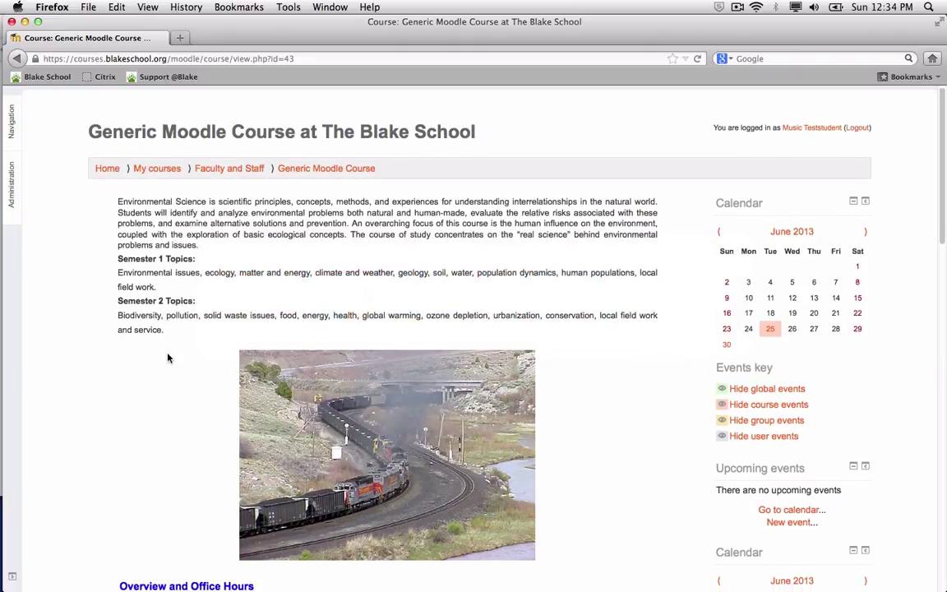
As the student, open the Outline for Research Proposal resource to get its .rtf file.
{"action": "scroll", "coordinate": [167, 359], "scroll_direction": "down", "scroll_amount": 1}
{"action": "scroll", "coordinate": [168, 359], "scroll_direction": "up", "scroll_amount": 1}
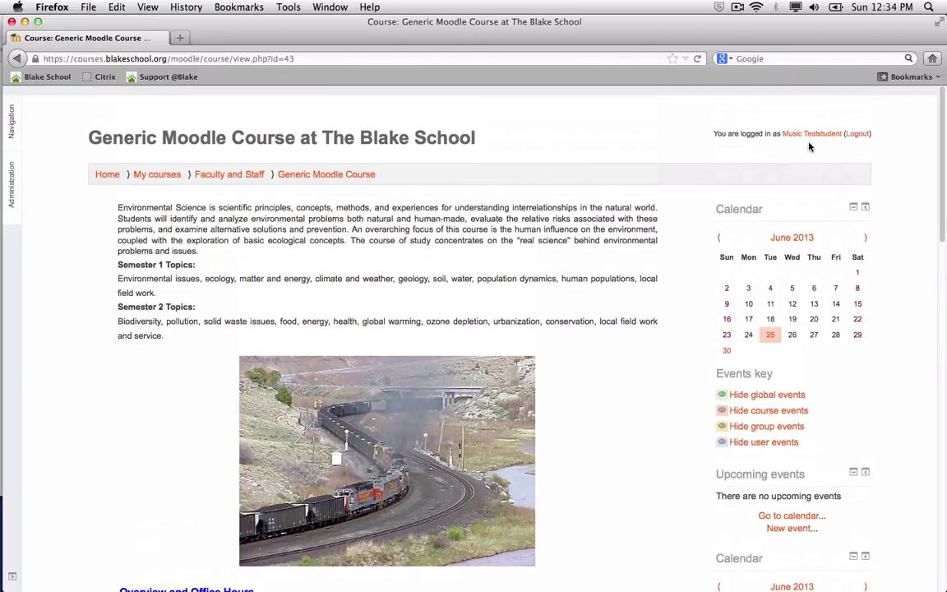
{"action": "scroll", "coordinate": [801, 148], "scroll_direction": "down", "scroll_amount": 10}
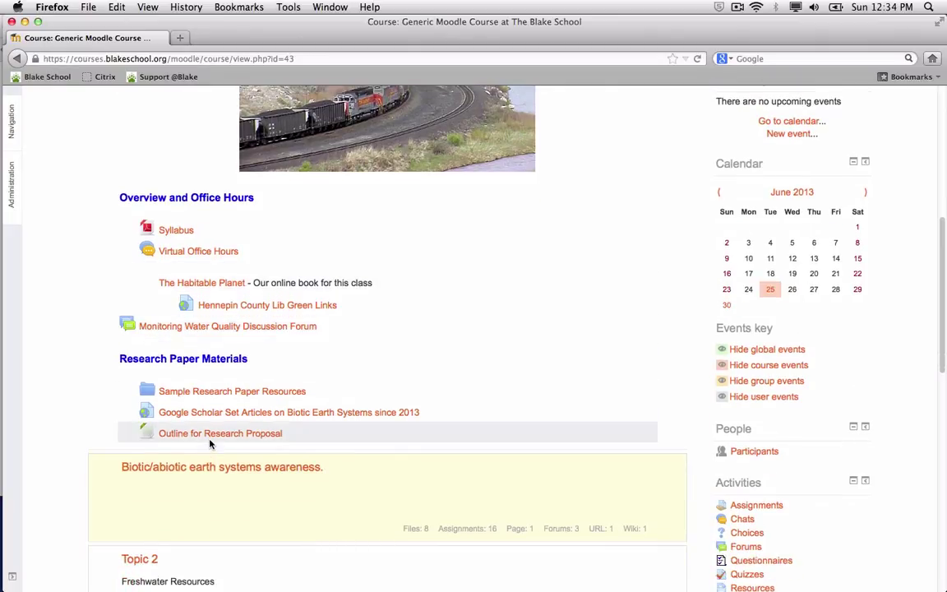
{"action": "left_click", "coordinate": [209, 442]}
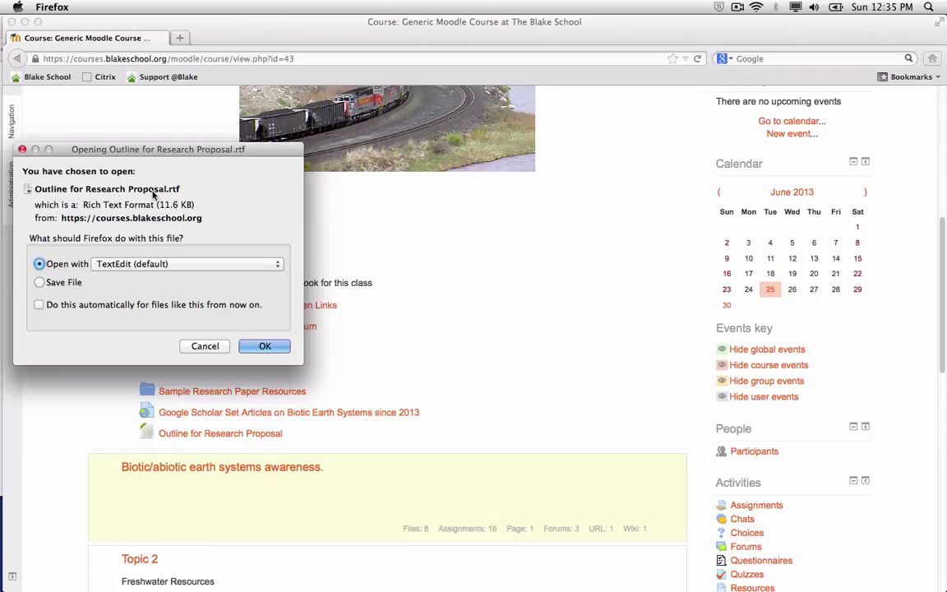
Open the research proposal outline in TextEdit, then return to the Outline for Research Proposal.rtf download entry.
{"action": "left_click", "coordinate": [263, 348]}
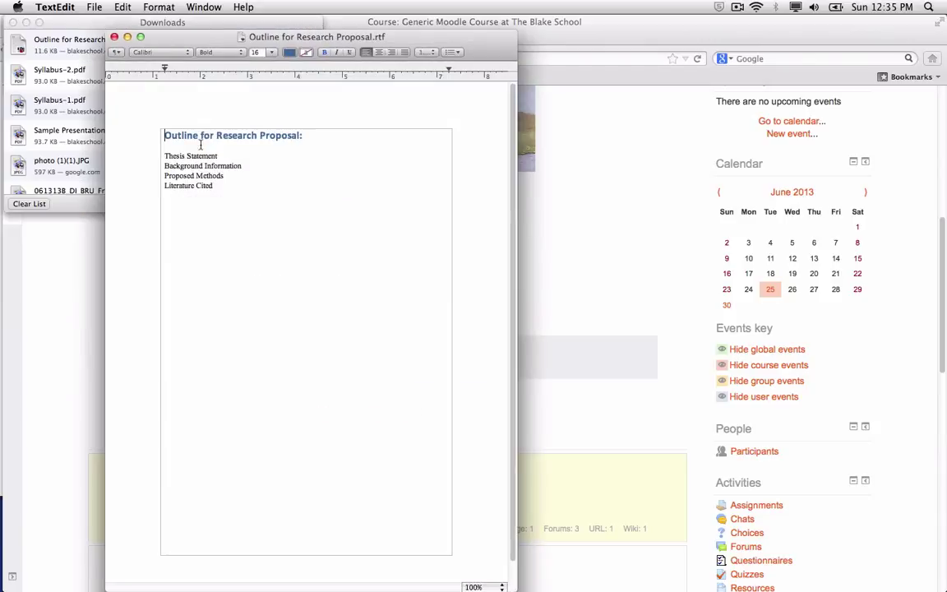
{"action": "left_click", "coordinate": [118, 39]}
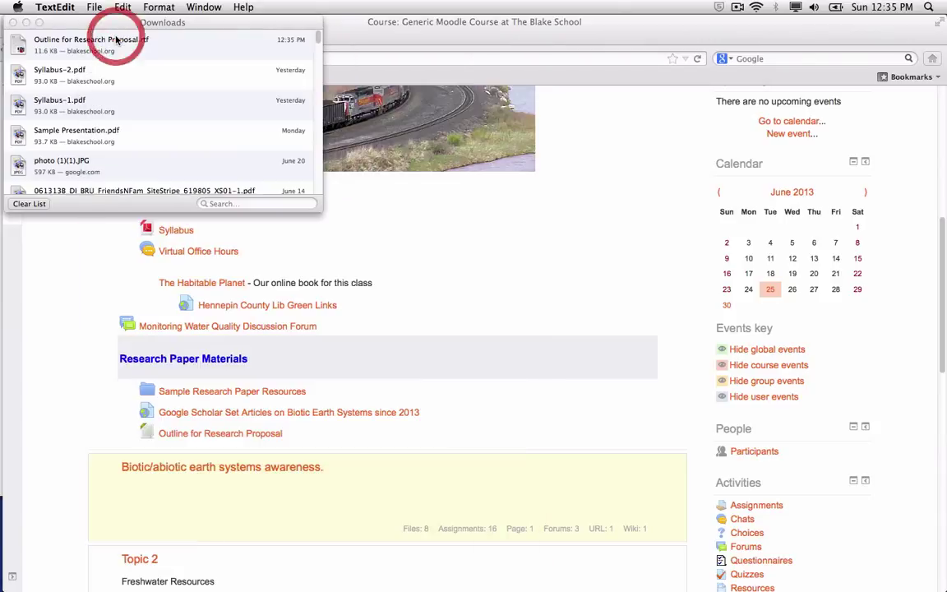